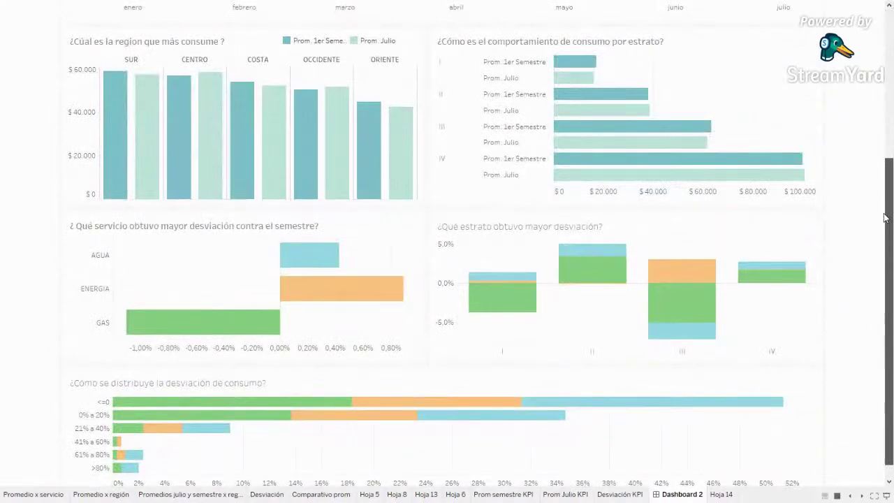
Review the charts of the Colombian energy consumption dashboard and exit presentation mode
scroll(890, 36, "up", 2)
scroll(889, 36, "up", 3)
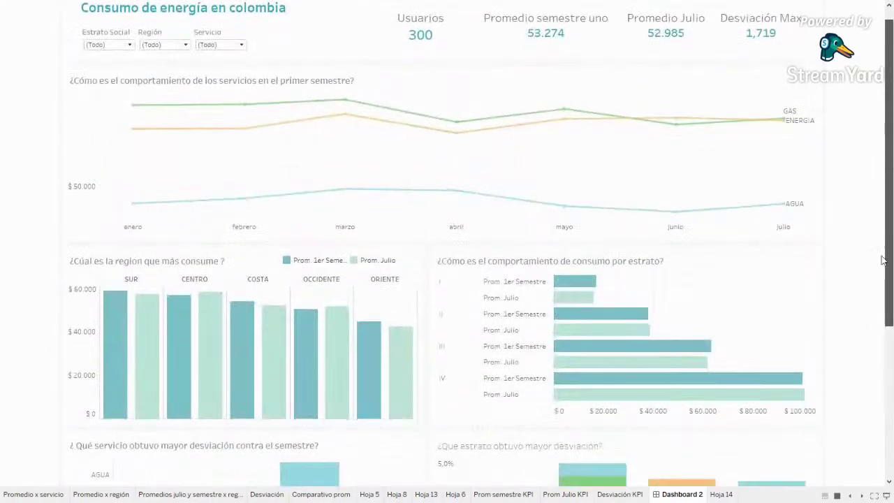
scroll(880, 319, "down", 5)
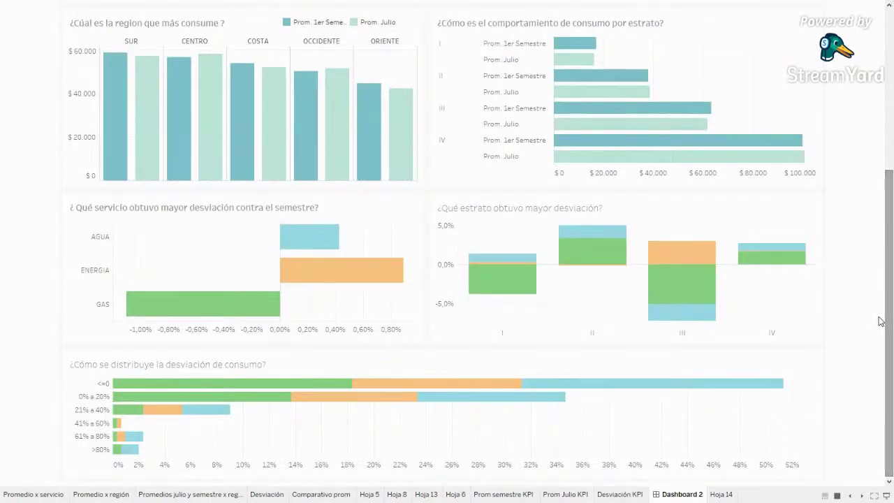
key("Escape")
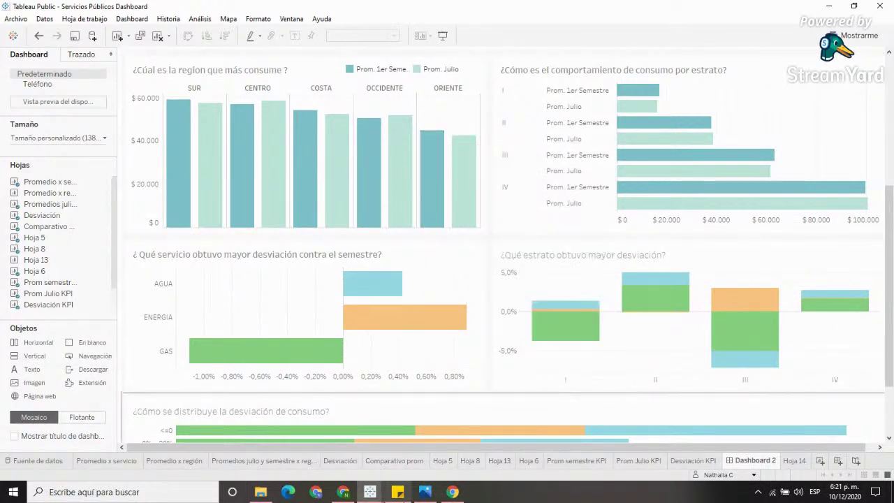
Switch from the Servicios Públicos Dashboard workbook to the blank Libro3 workbook
left_click(370, 492)
mouse_move(469, 451)
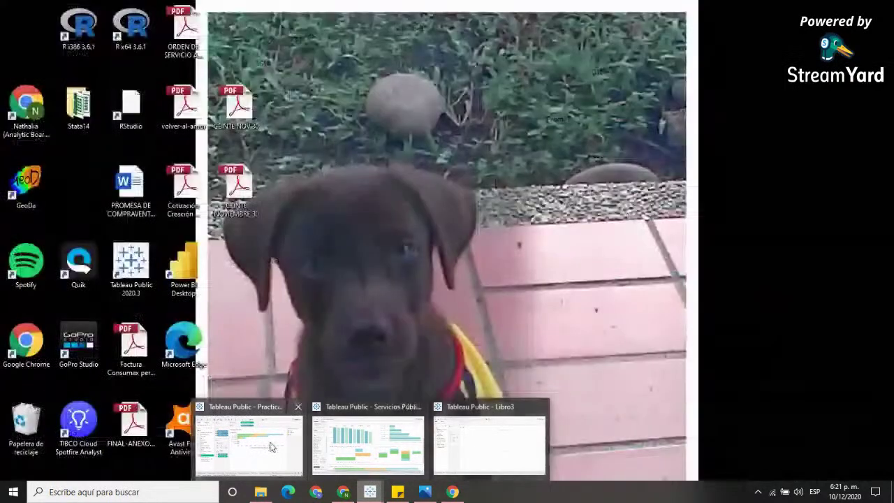
left_click(368, 445)
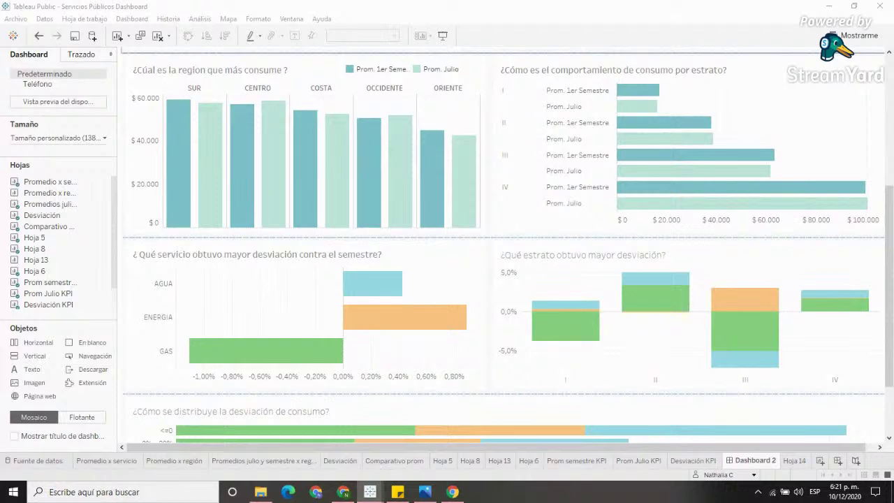
mouse_move(326, 126)
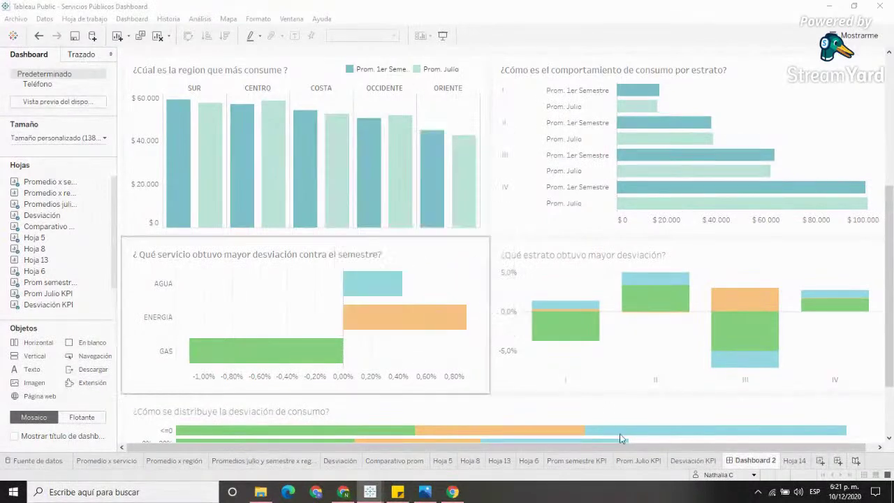
mouse_move(370, 492)
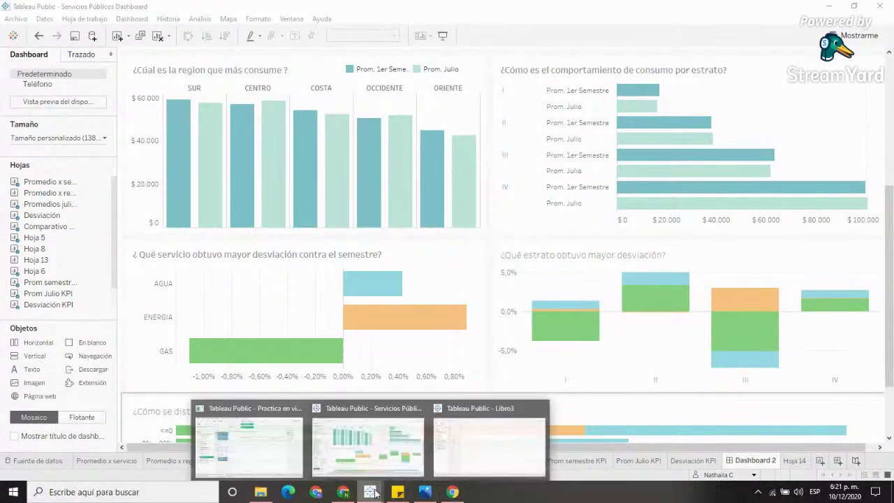
left_click(472, 442)
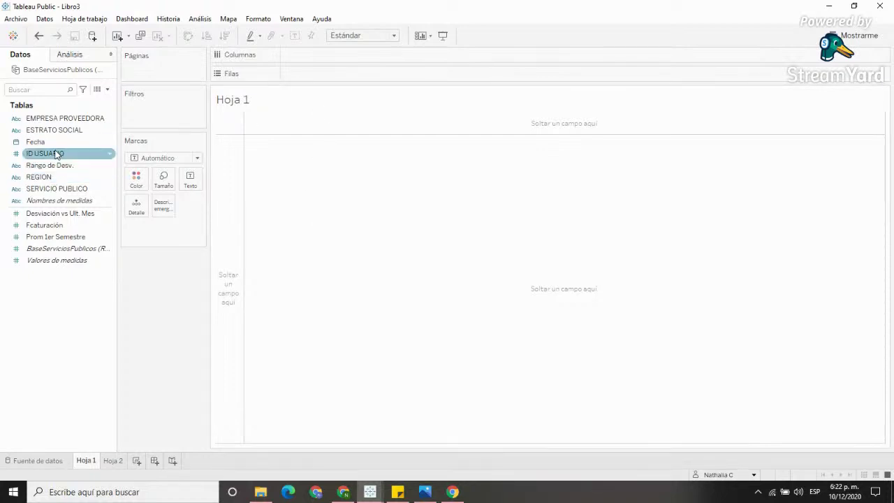
left_click_drag(55, 146, 82, 137)
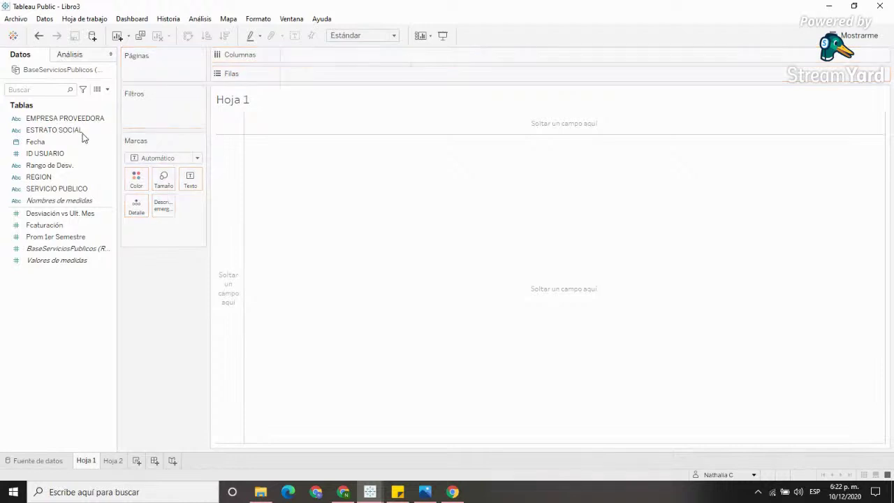
left_click(65, 168)
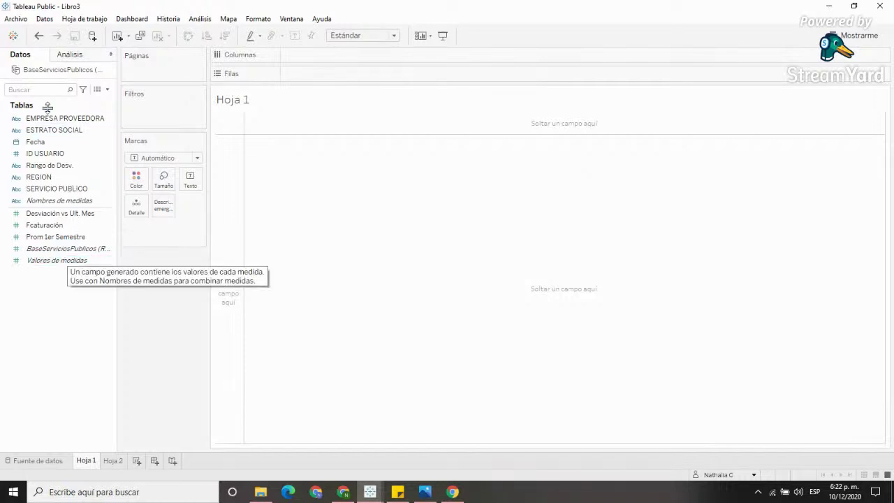
Place the Fecha field on the columns and set its date level to the discrete month
left_click_drag(35, 142, 311, 59)
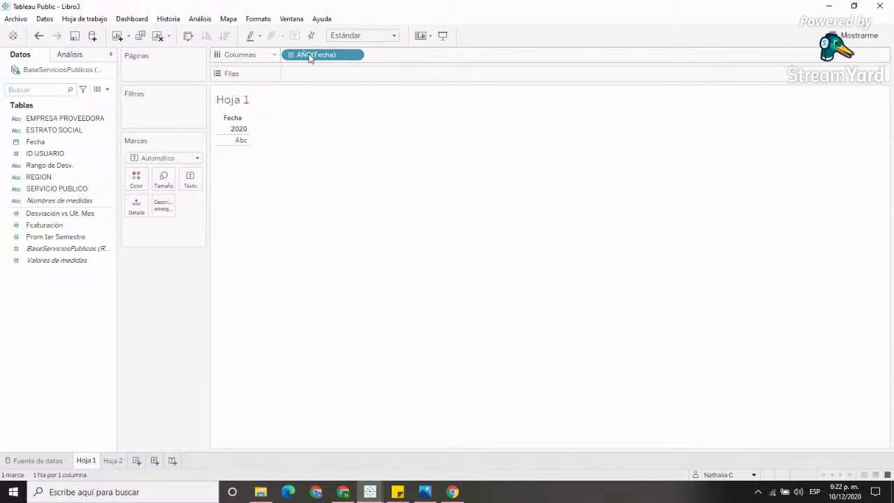
left_click(354, 55)
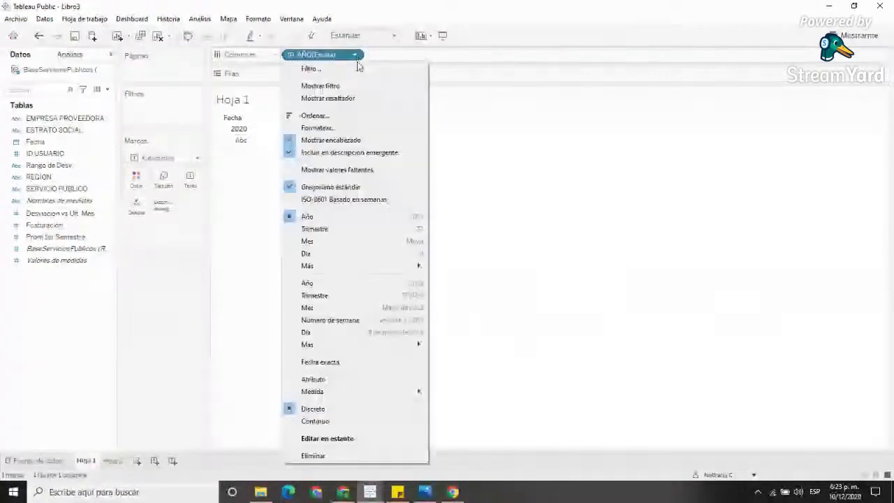
left_click(338, 245)
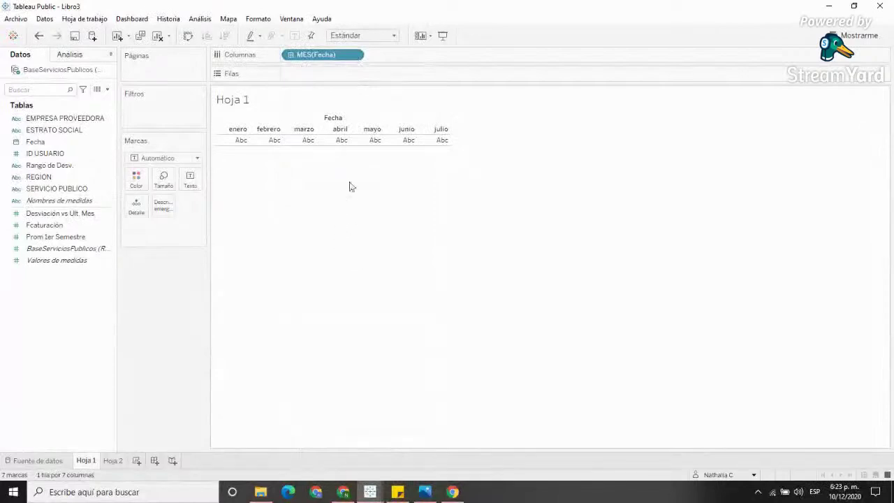
mouse_move(217, 149)
left_click(354, 55)
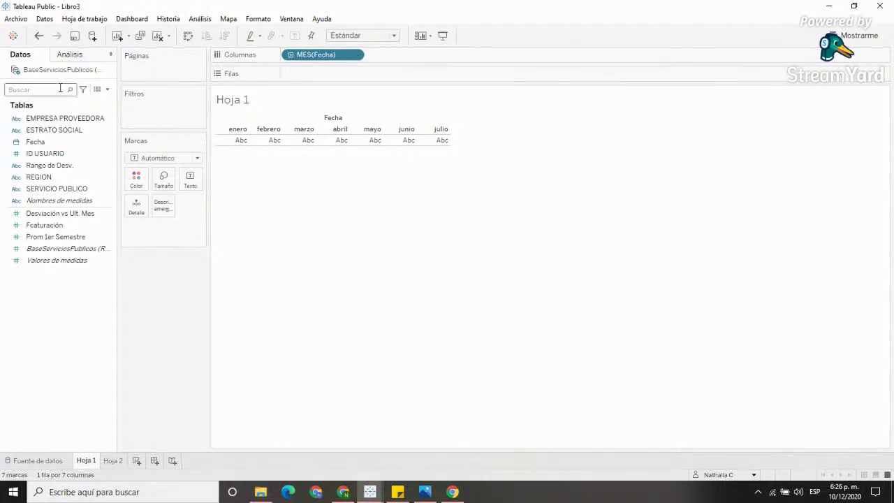
Place Fcaturación on the rows and aggregate it as an average (Promedio)
left_click_drag(49, 225, 319, 76)
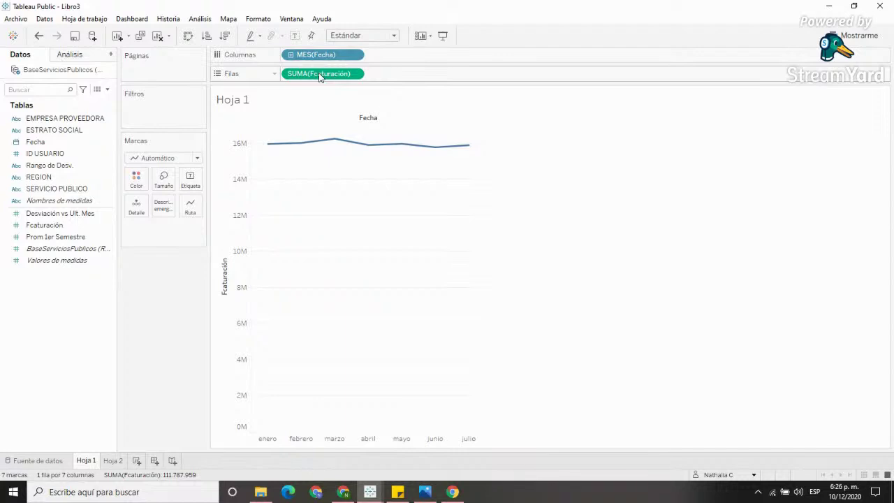
left_click(354, 76)
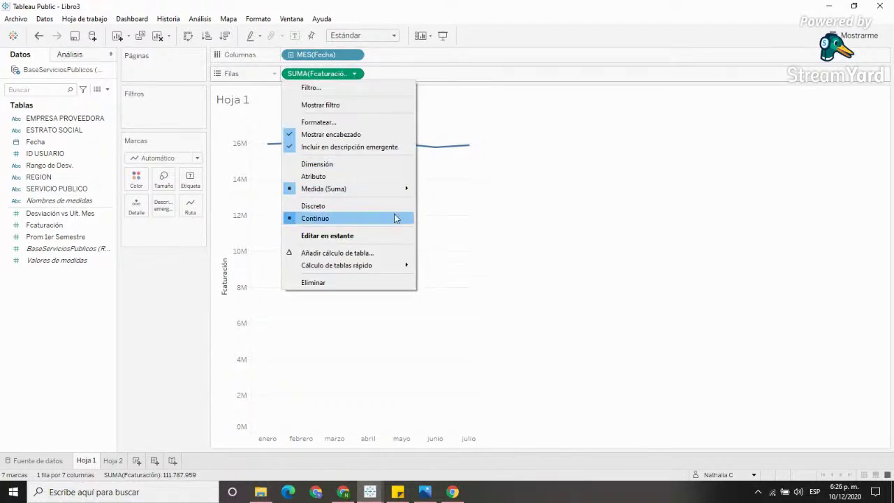
mouse_move(397, 187)
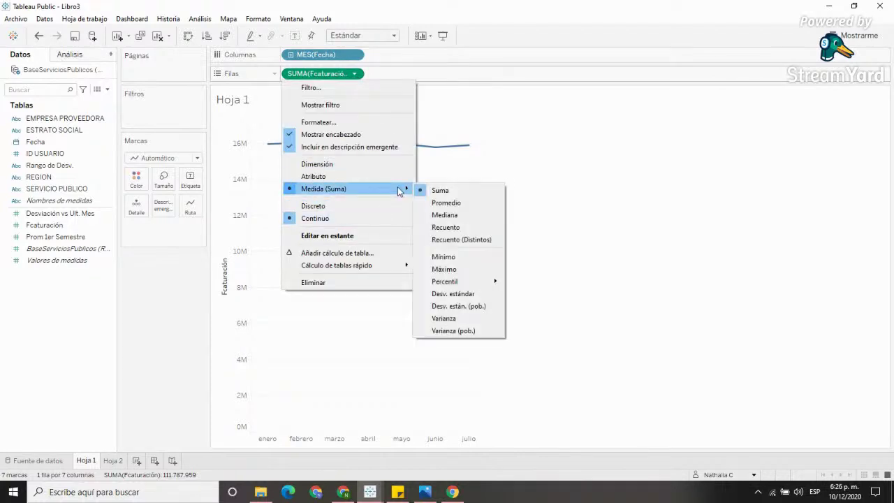
left_click(467, 204)
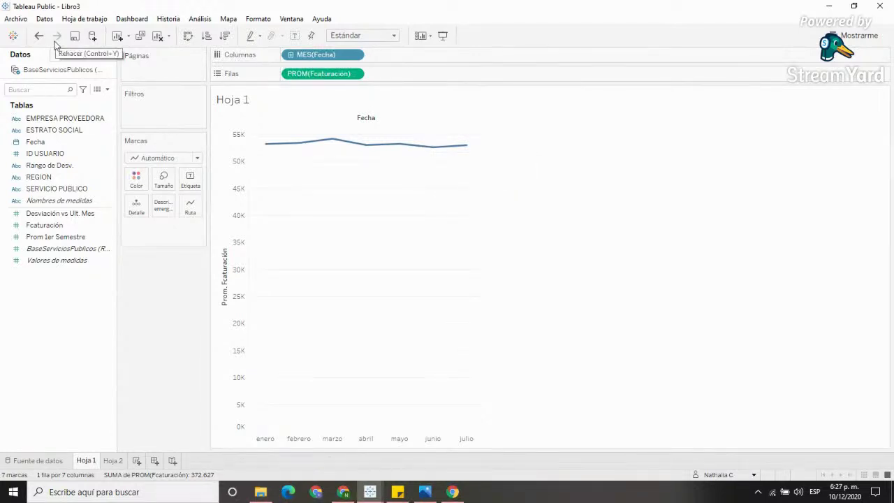
Split the line chart by REGION using colour, and label each line with its REGION name
left_click(49, 178)
left_click_drag(49, 181, 137, 185)
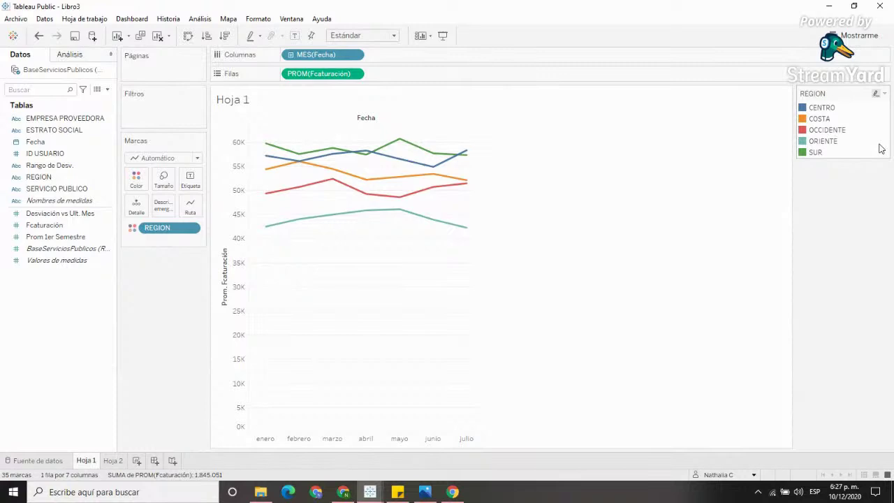
left_click(55, 178)
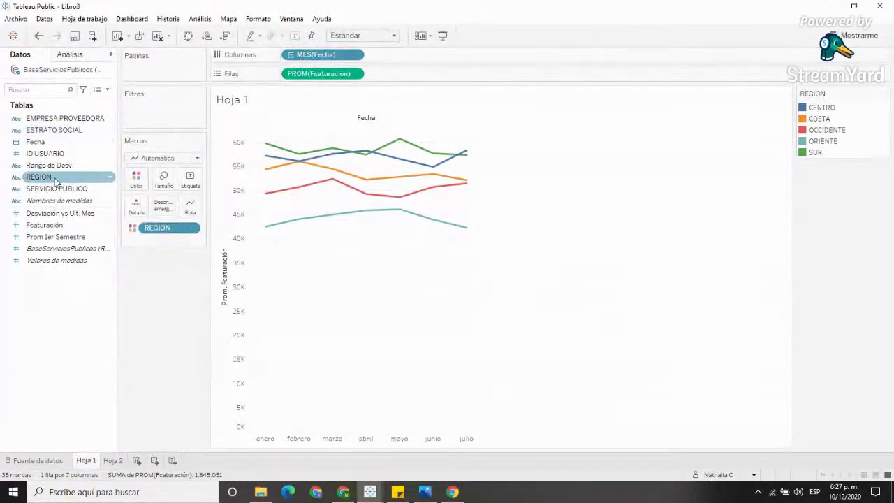
left_click_drag(55, 179, 195, 183)
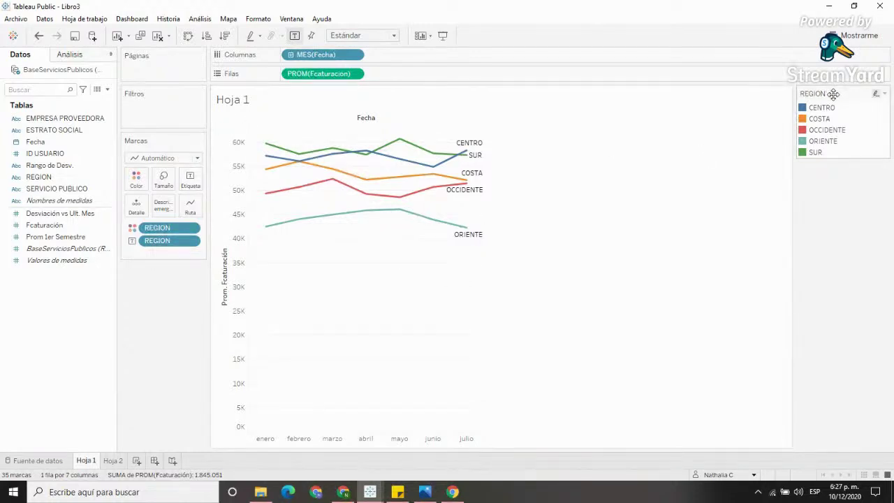
Hide the REGION colour legend and fit the chart to the whole sheet with Vista completa
left_click(884, 93)
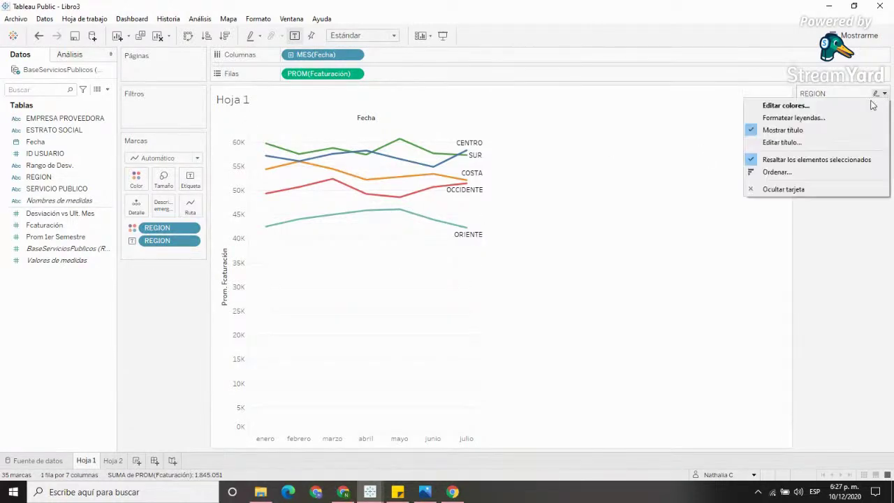
left_click(787, 191)
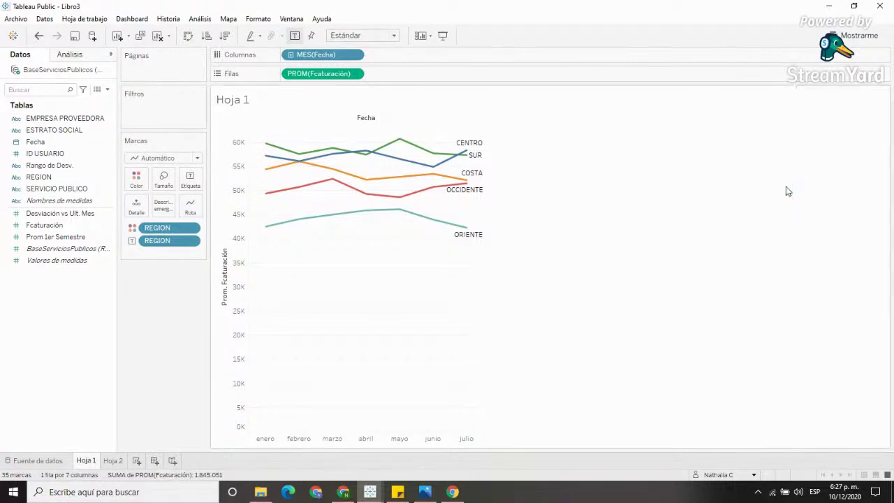
left_click(386, 35)
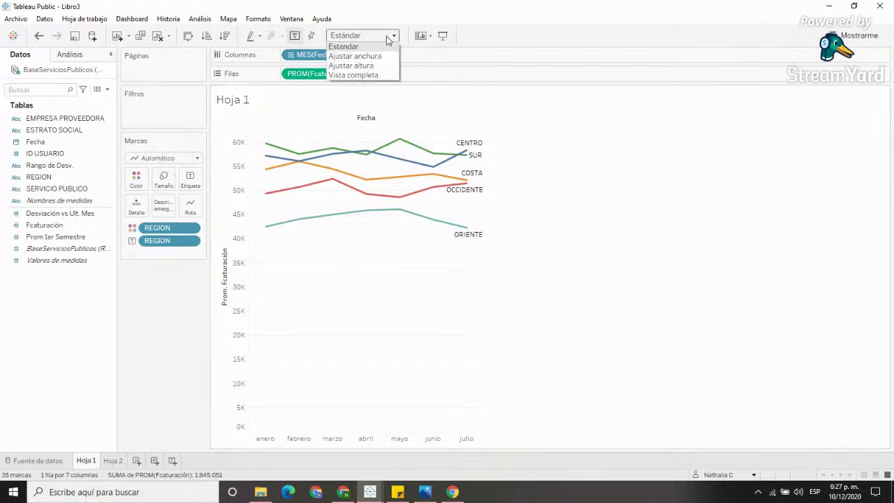
left_click(378, 75)
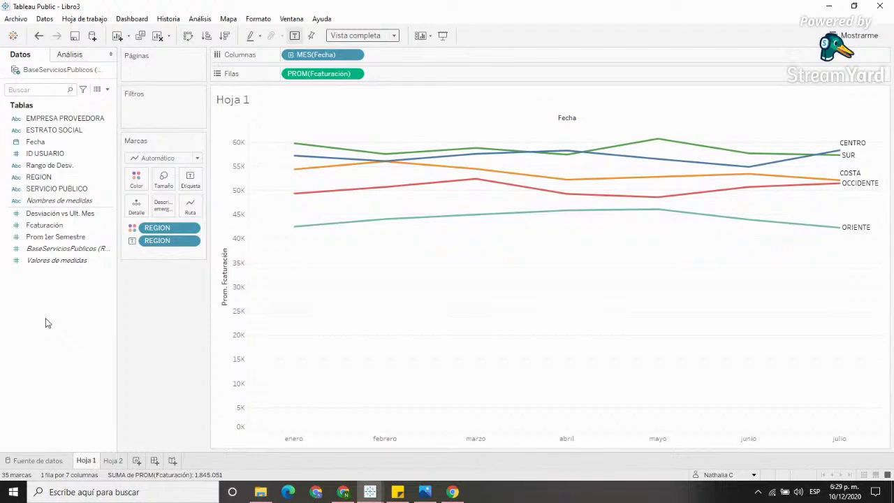
In the REGION colour settings, assign COSTA, OCCIDENTE, ORIENTE and SUR the dark grey of the Grises piedra palette
left_click(398, 491)
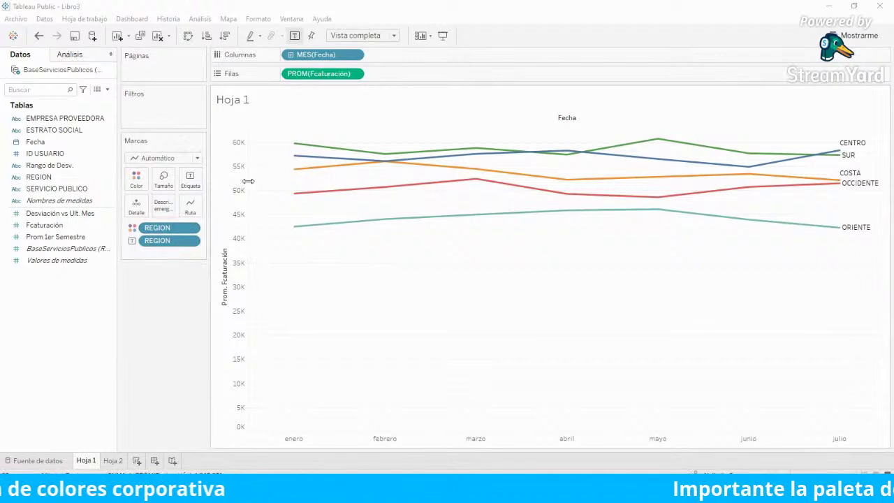
left_click(136, 180)
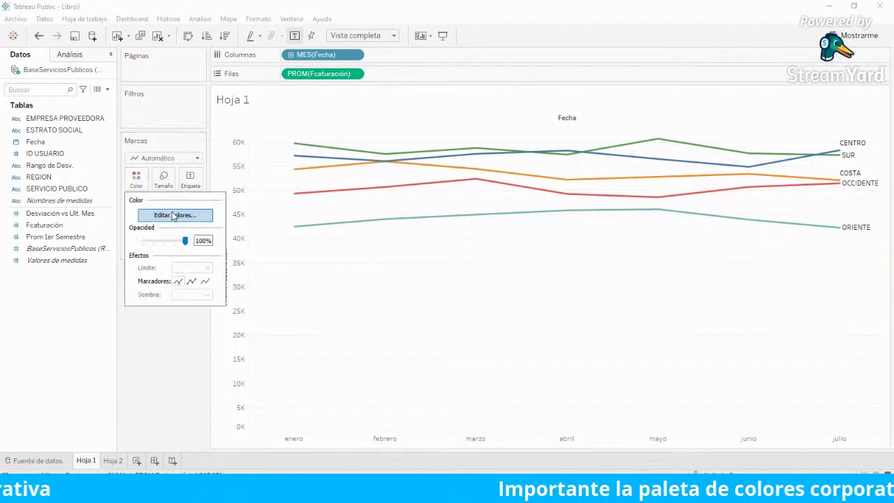
left_click(174, 215)
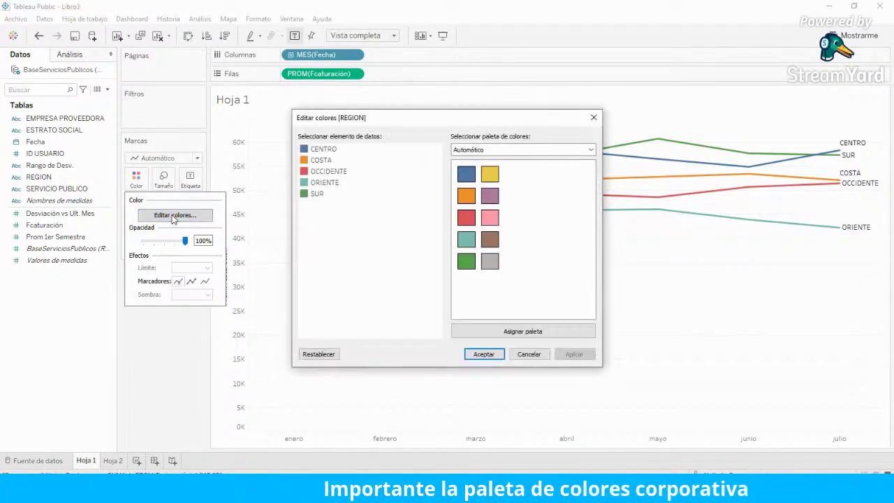
left_click(498, 110)
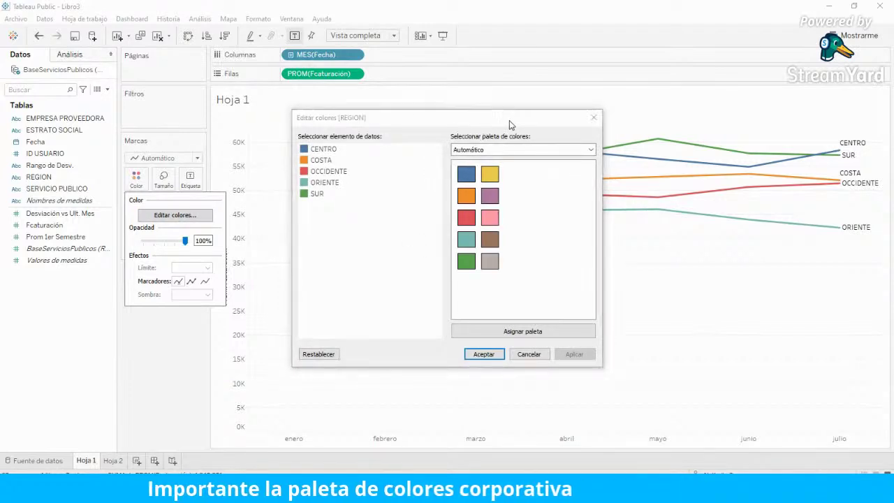
left_click_drag(509, 120, 189, 191)
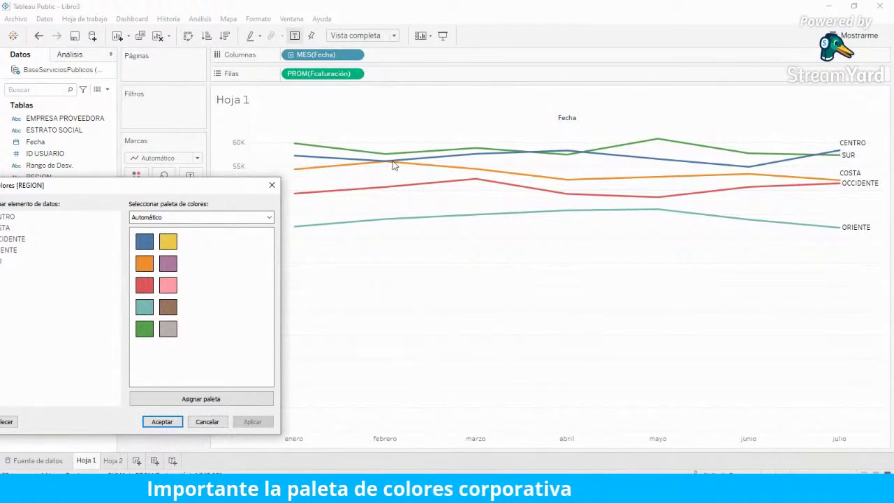
left_click_drag(208, 188, 506, 119)
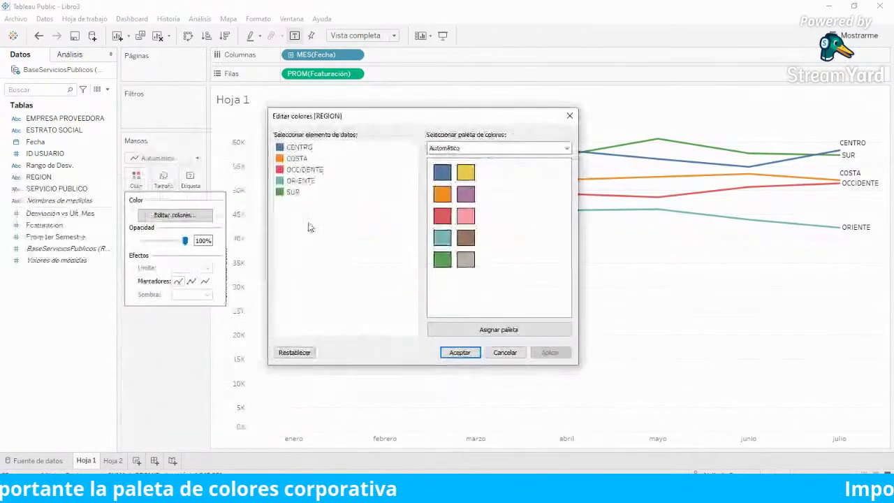
left_click_drag(306, 225, 293, 158)
left_click(519, 149)
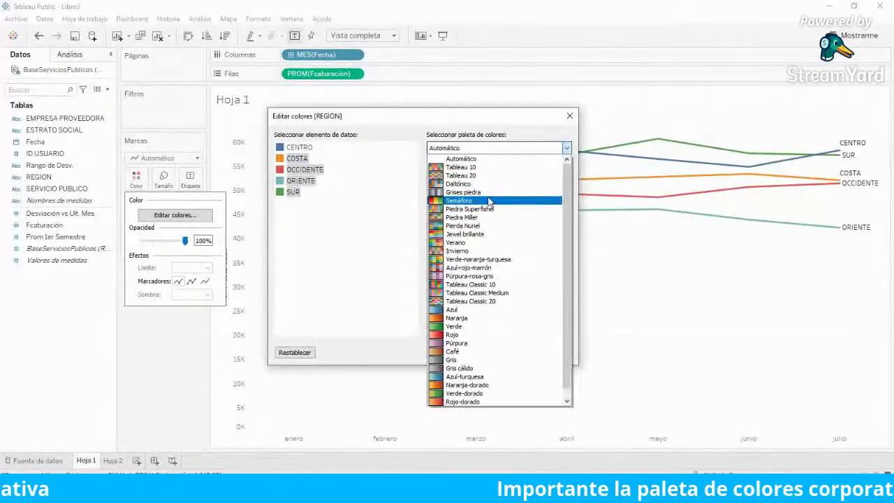
left_click(496, 193)
left_click(442, 215)
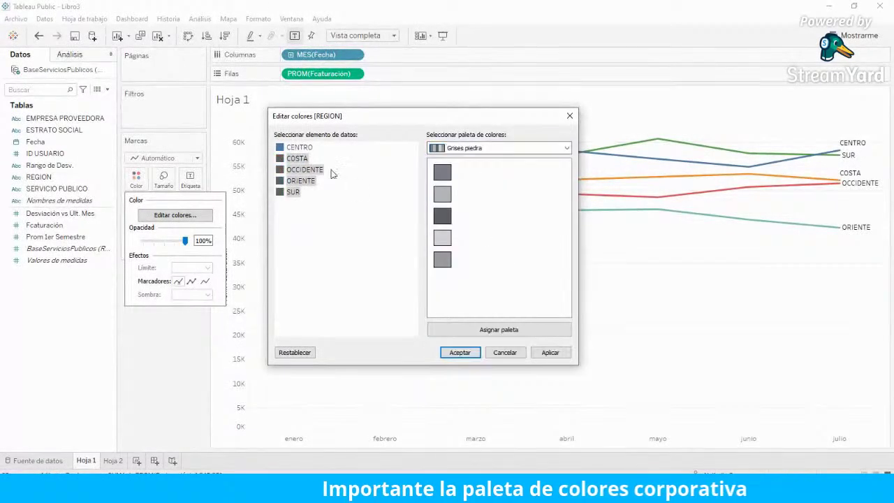
Assign CENTRO the medium blue-teal shade of the Azul-turquesa palette and apply the REGION colours to the chart
left_click(299, 148)
left_click(556, 148)
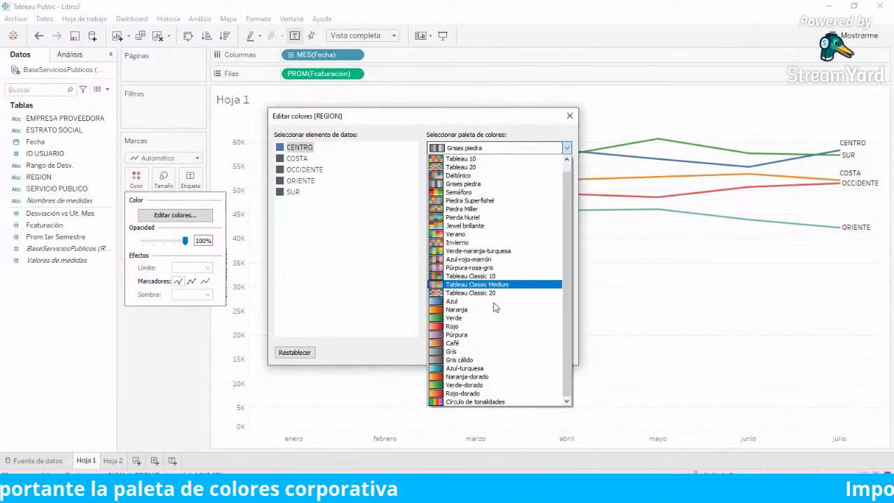
left_click(493, 371)
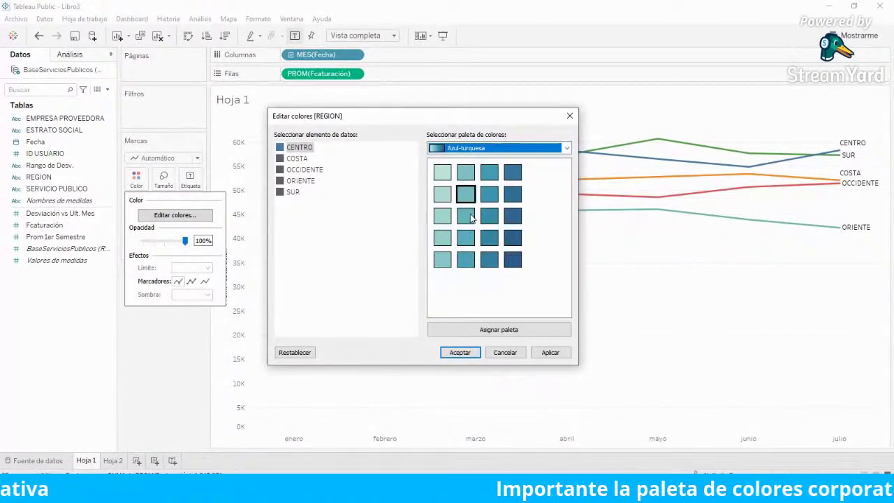
left_click(466, 263)
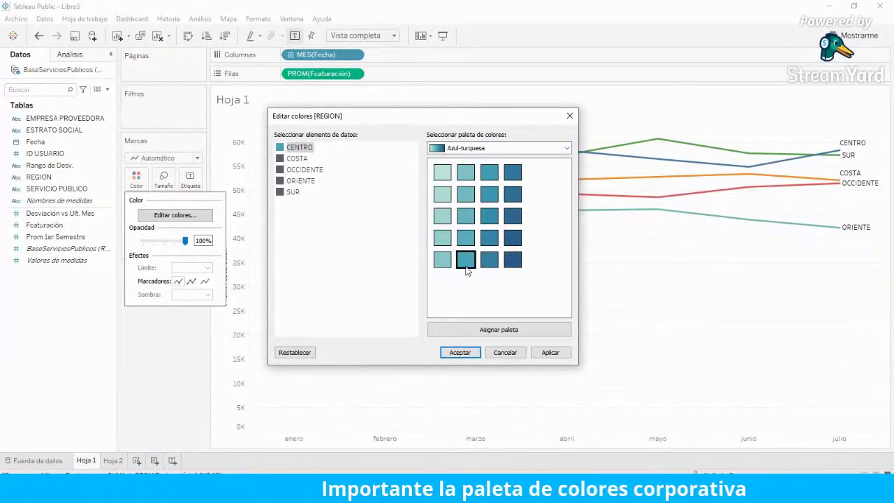
left_click(551, 353)
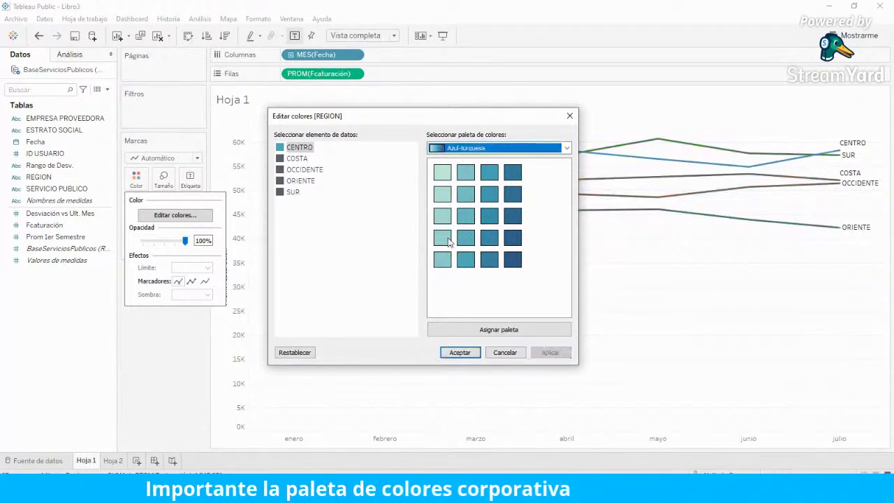
left_click(460, 353)
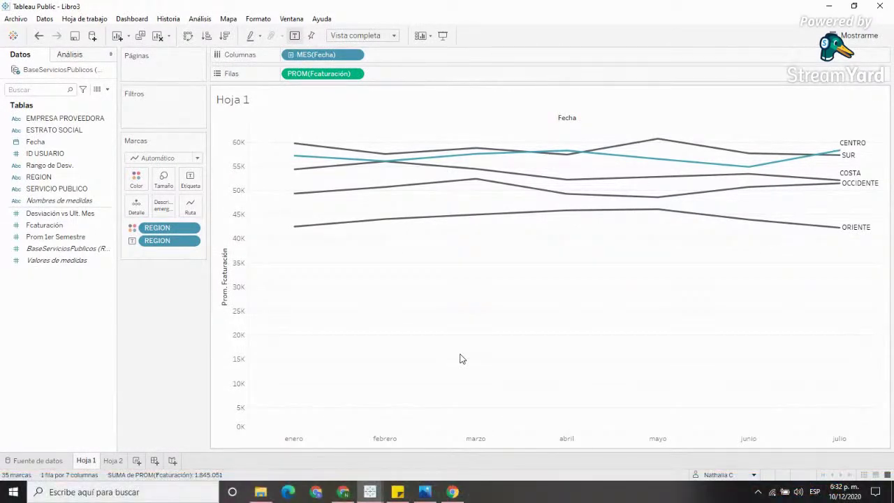
Set the font colour of the REGION labels to match the colour of their marks
left_click(190, 180)
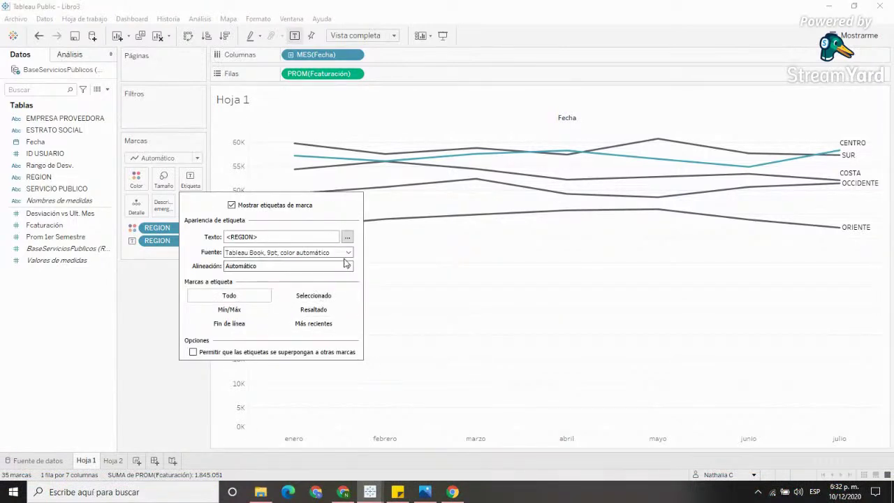
left_click(348, 252)
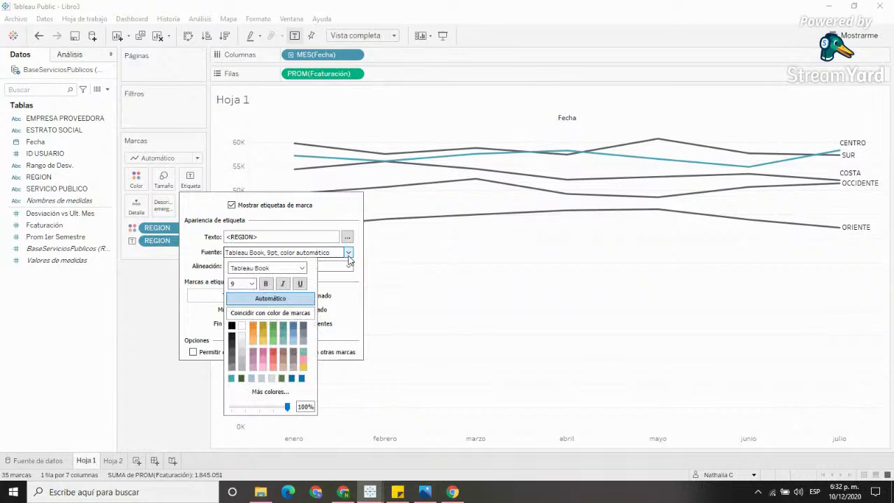
left_click(280, 315)
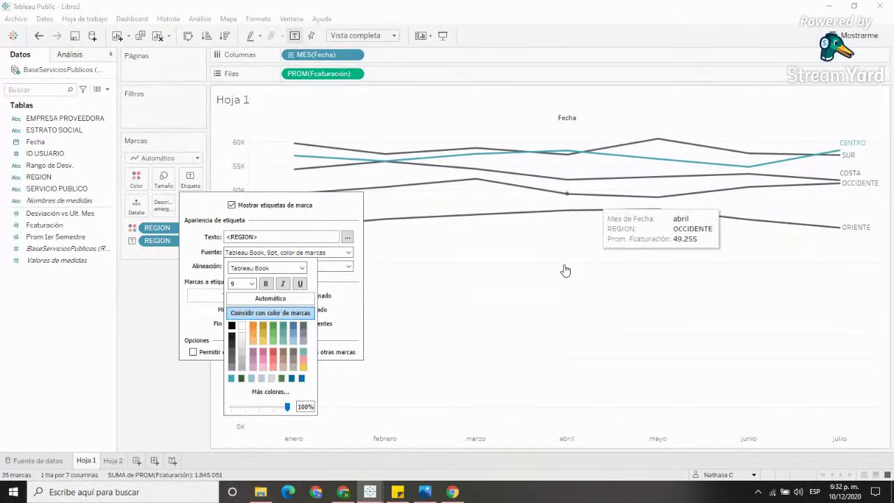
left_click(542, 322)
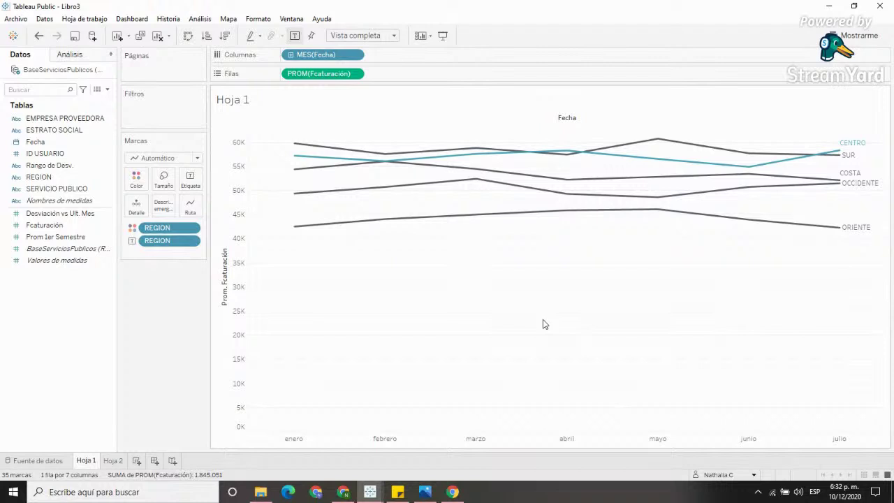
Examine the HTML code of CENTRO's colour in the custom colour picker, then close the colour settings without changes
left_click(138, 180)
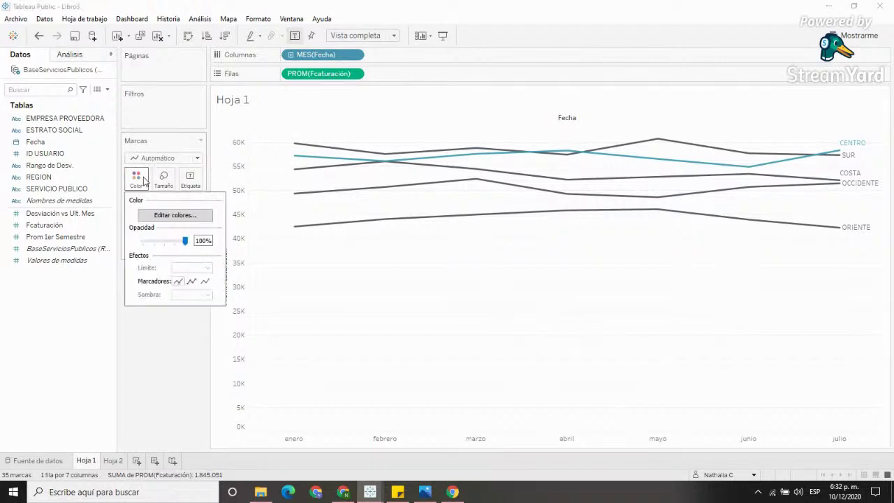
left_click(176, 215)
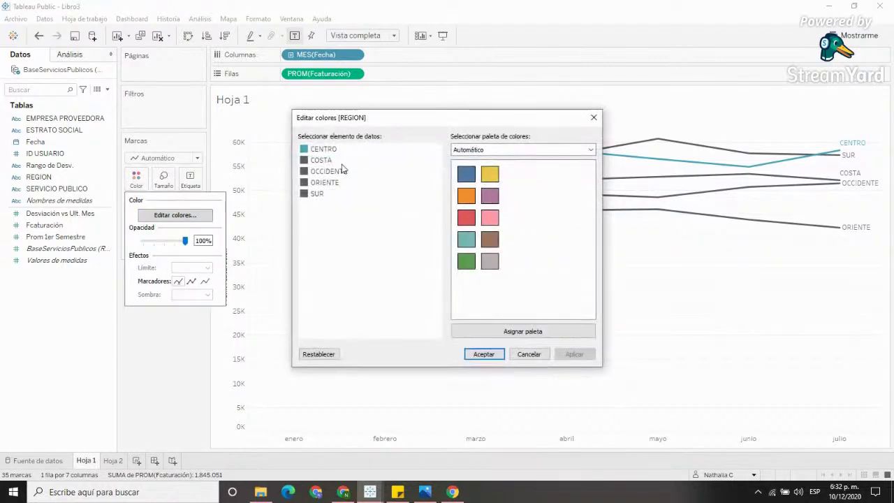
double_click(304, 153)
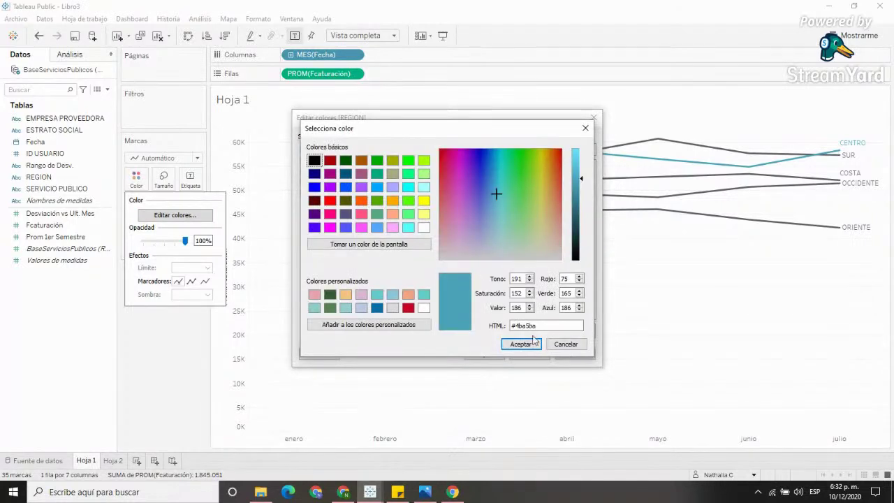
double_click(543, 326)
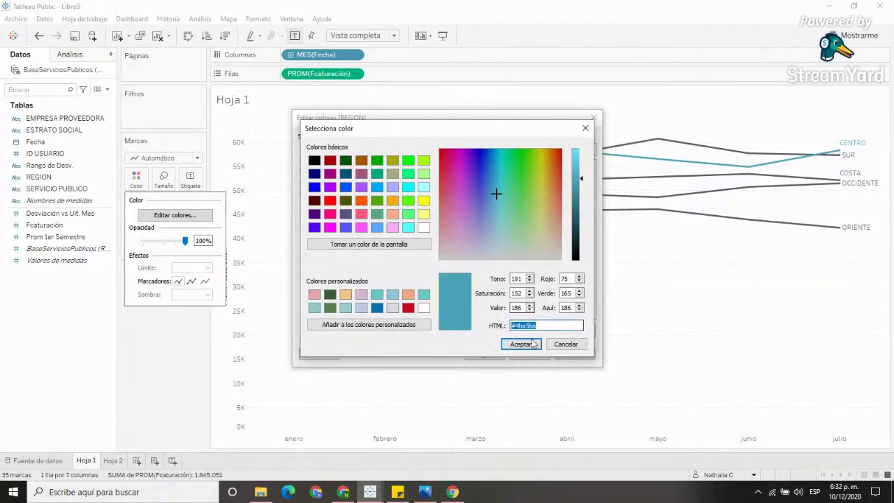
left_click(587, 127)
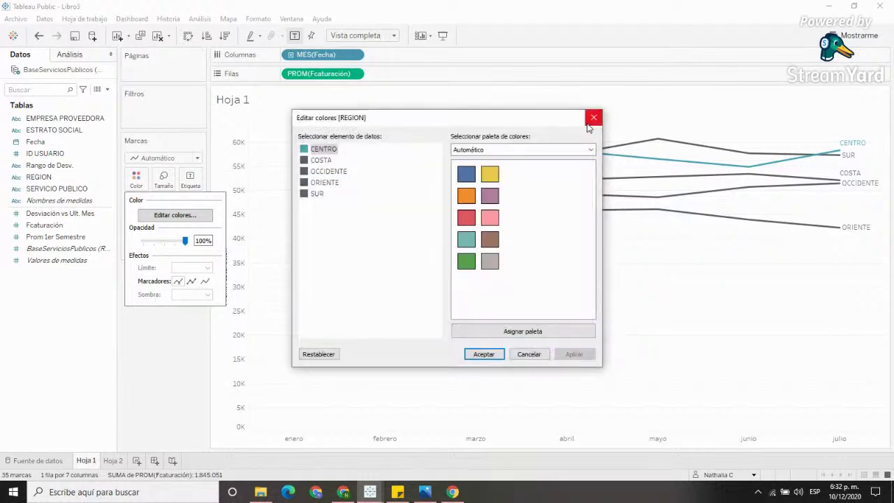
left_click(592, 119)
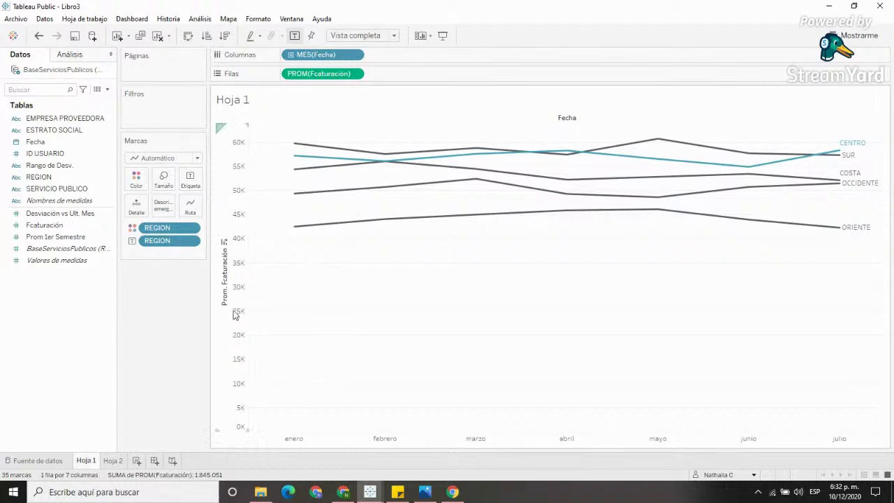
Format the numbers on the Prom. Fcaturación axis as standard currency, Moneda (estándar)
right_click(236, 227)
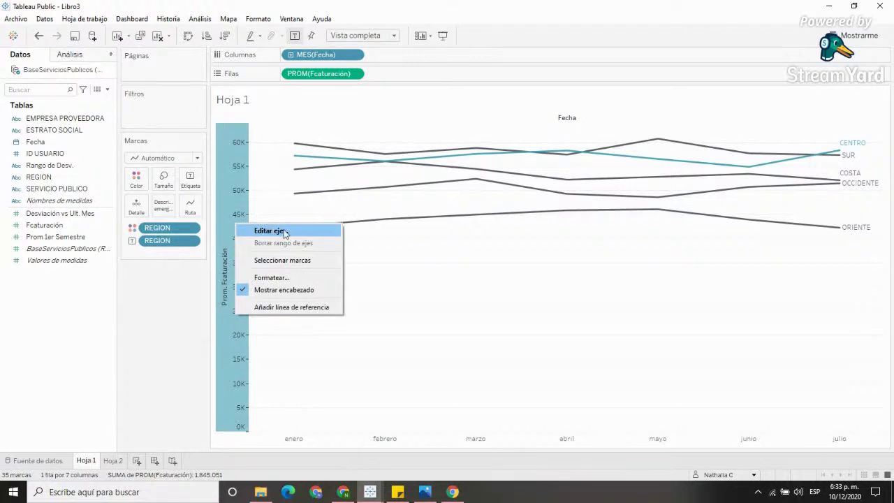
left_click(283, 278)
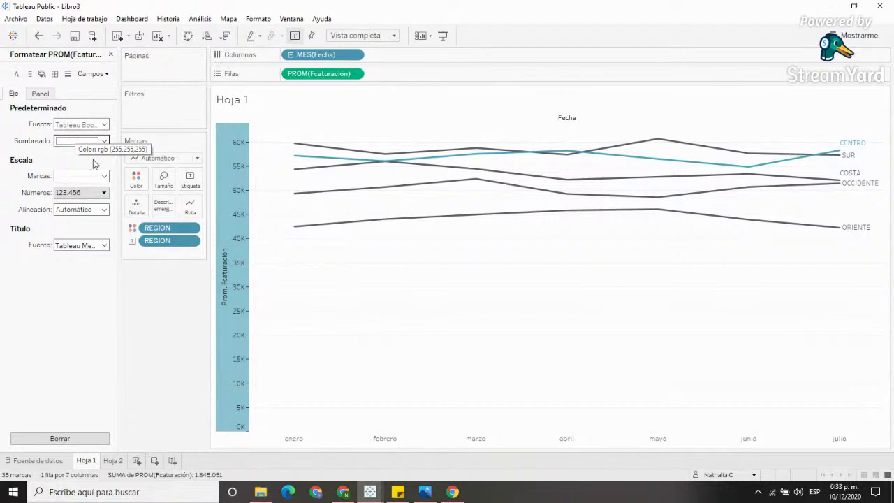
left_click(102, 193)
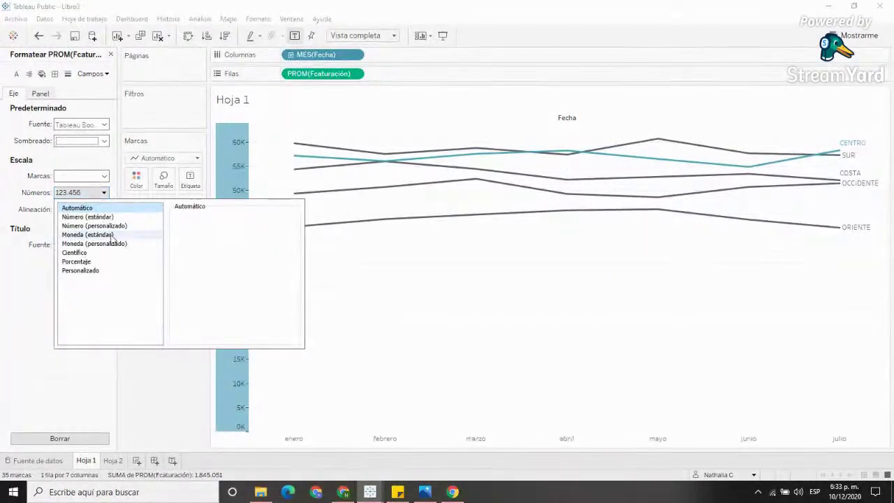
left_click(112, 235)
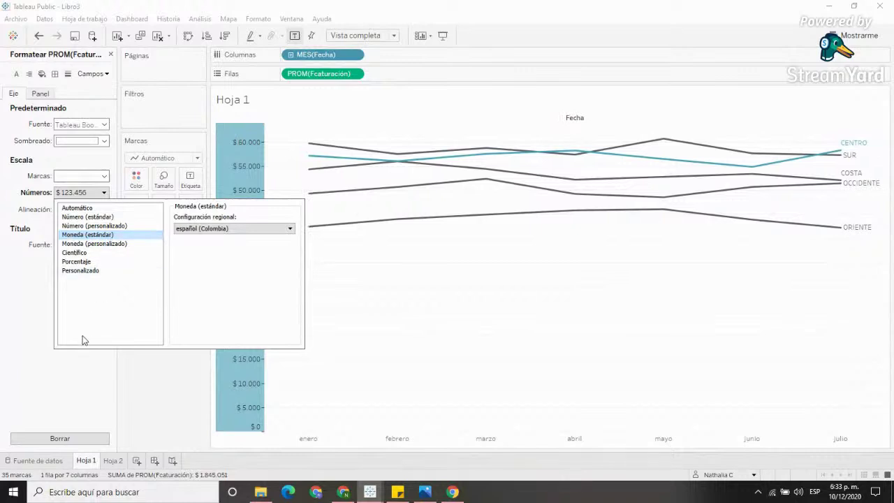
left_click(76, 376)
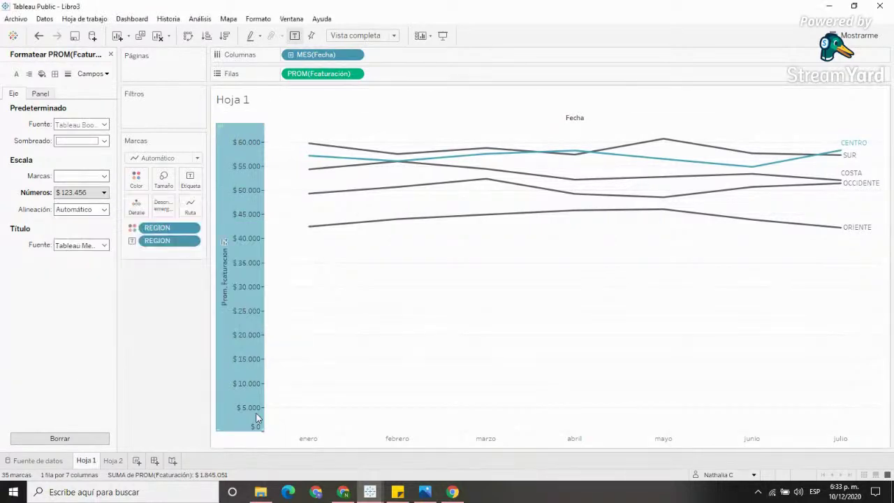
left_click(174, 344)
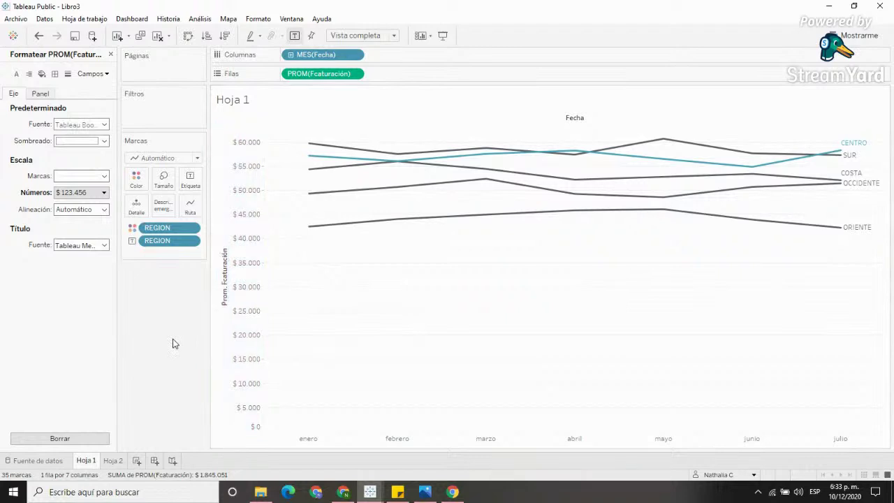
Remove the title of the Prom. Fcaturación axis and hide the Fecha field label above the chart
right_click(224, 270)
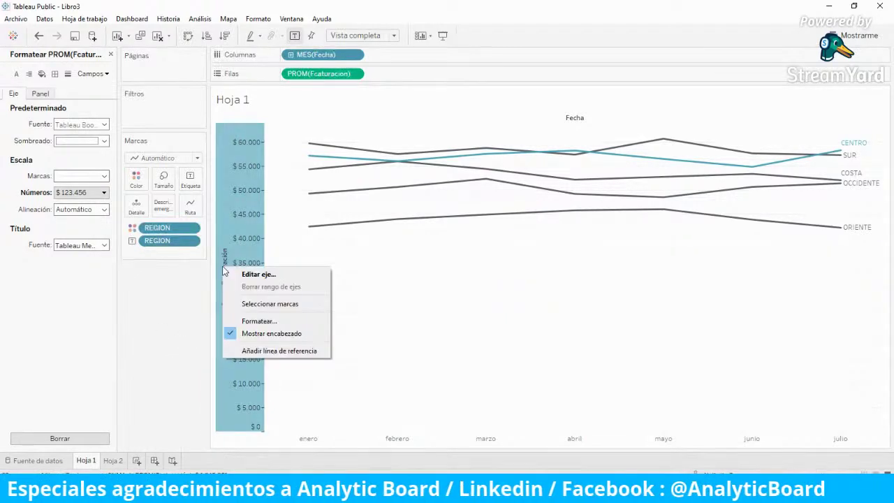
left_click(295, 274)
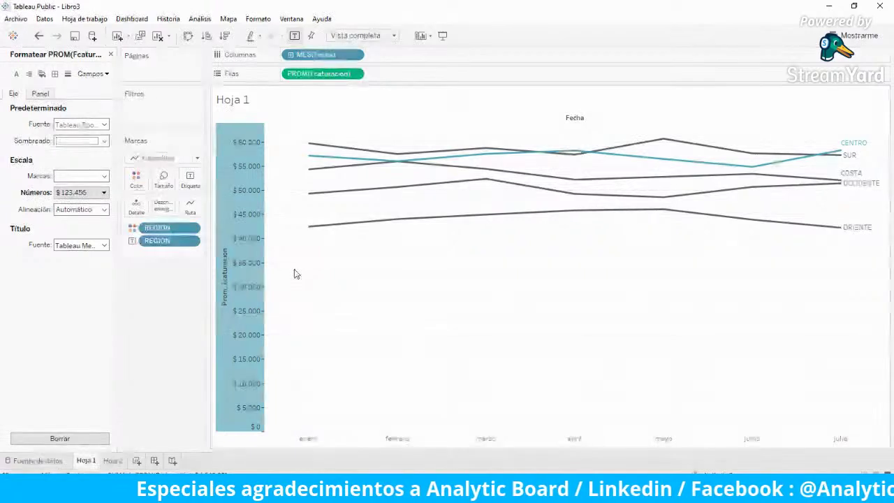
double_click(294, 274)
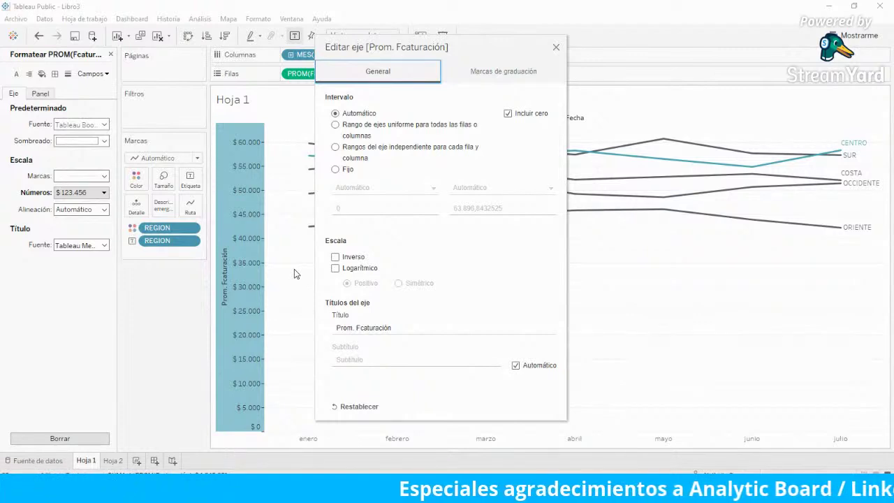
left_click(397, 326)
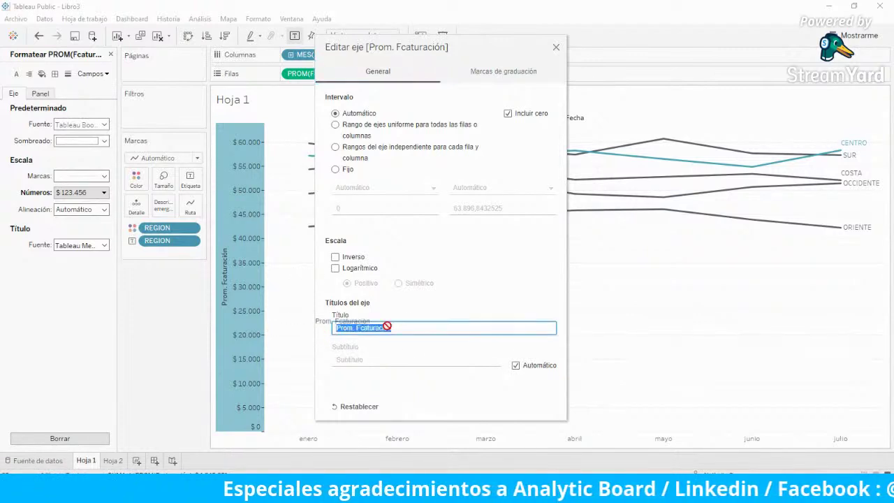
key("BackSpace")
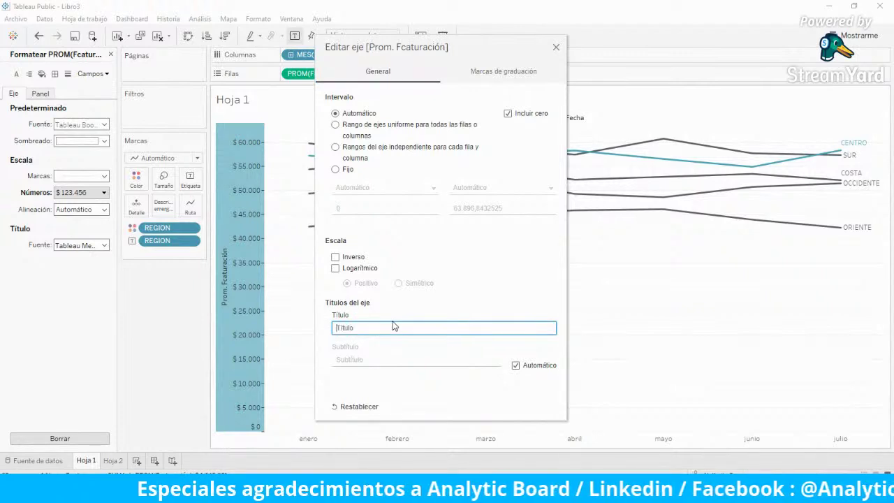
left_click(556, 47)
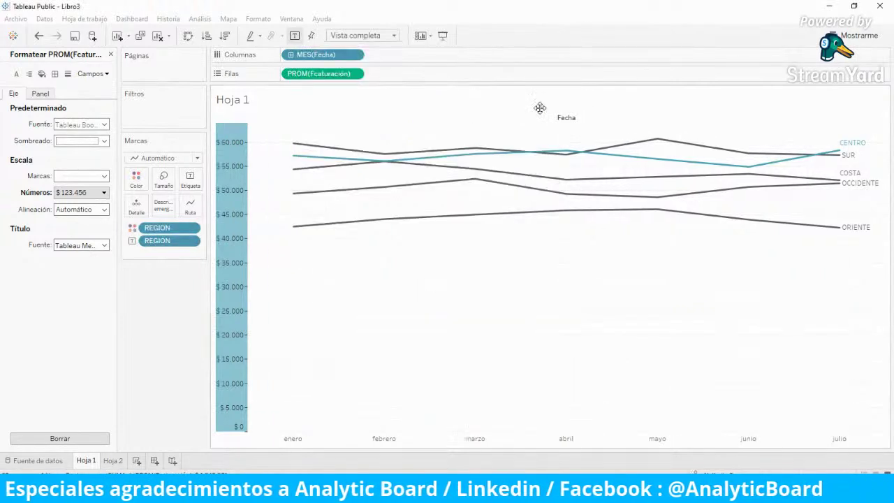
right_click(576, 120)
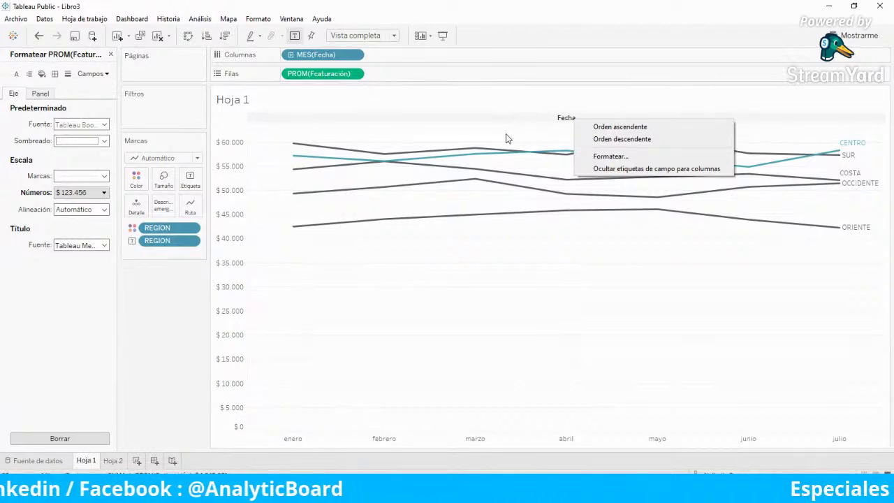
left_click(627, 172)
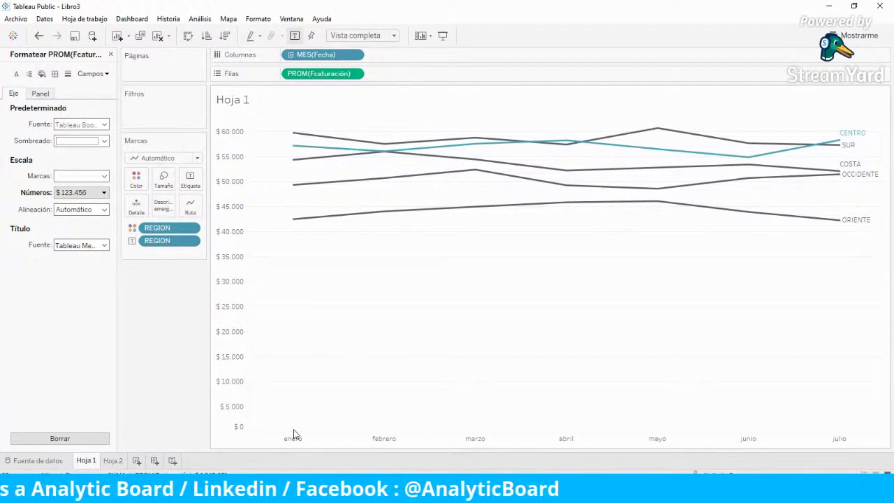
Switch to Hoja 2, bring back the data fields by closing the formatting options, and place REGION on the columns
left_click(115, 462)
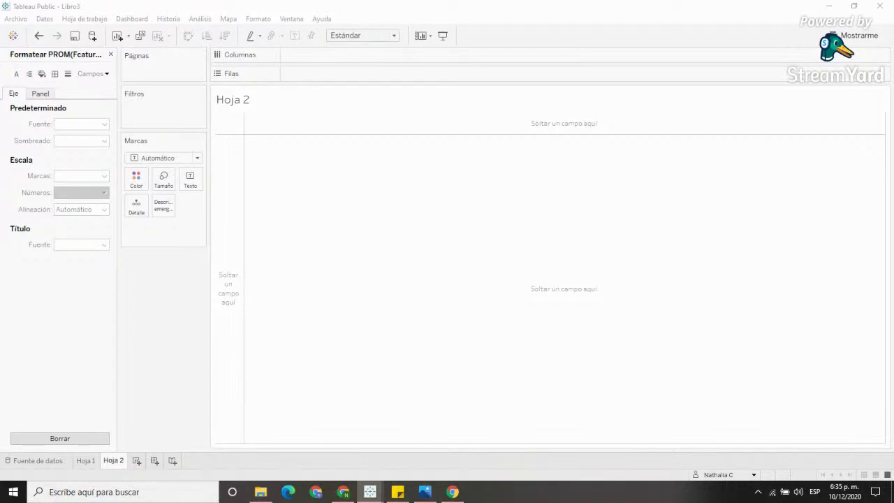
left_click(110, 56)
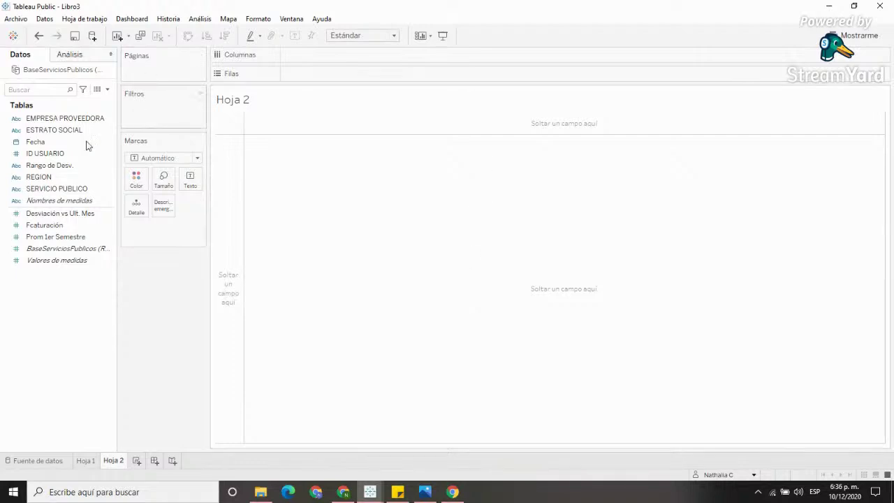
left_click(53, 178)
left_click_drag(53, 182, 313, 60)
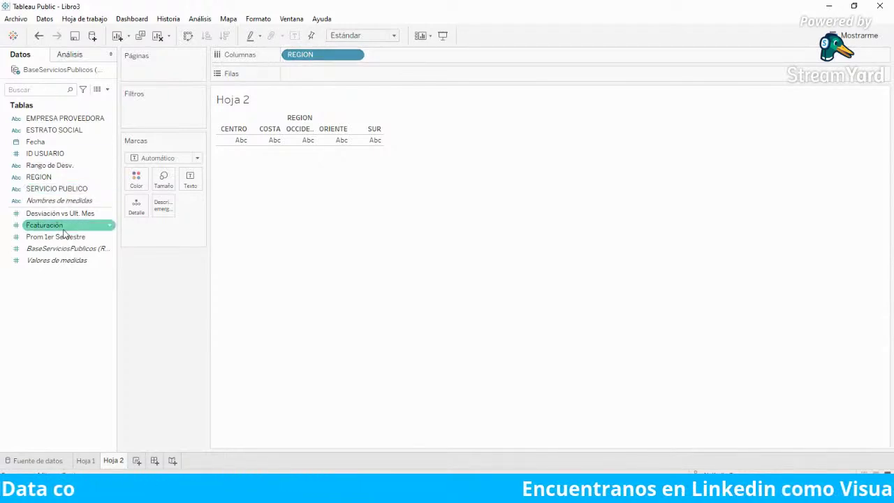
Place Prom 1er Semestre on the rows and aggregate it as an average (Promedio)
left_click_drag(63, 238, 315, 77)
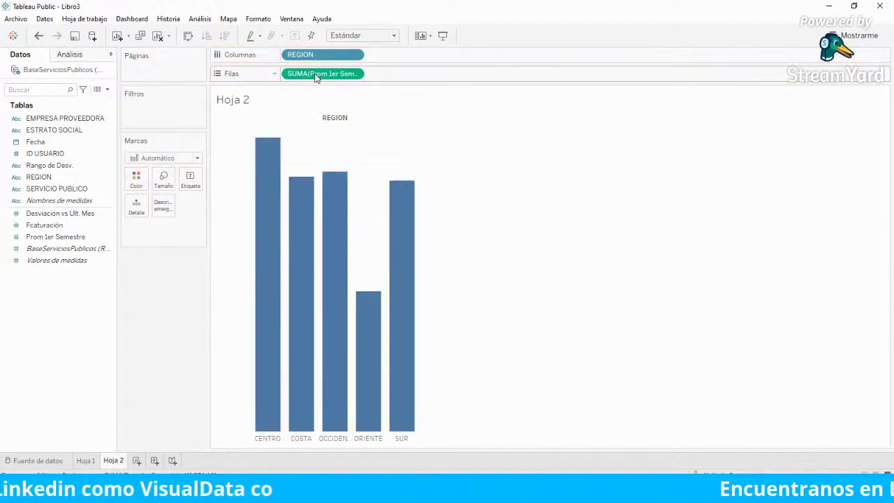
left_click(355, 74)
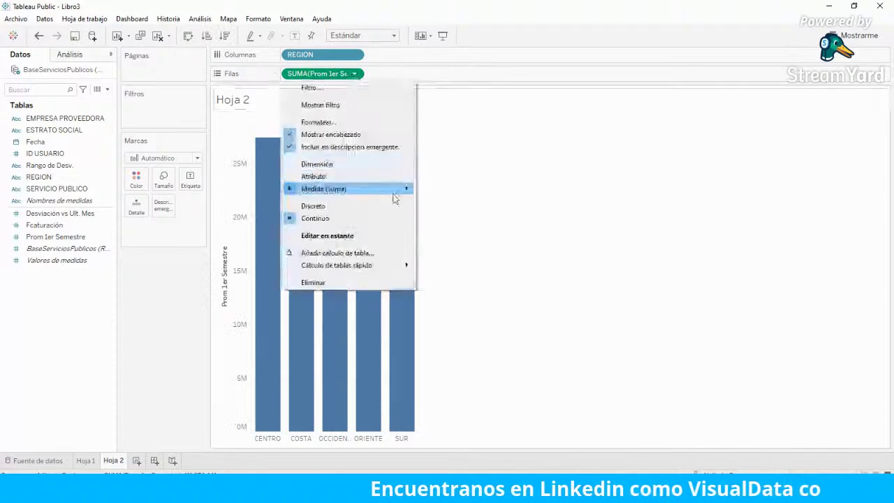
mouse_move(398, 189)
left_click(470, 202)
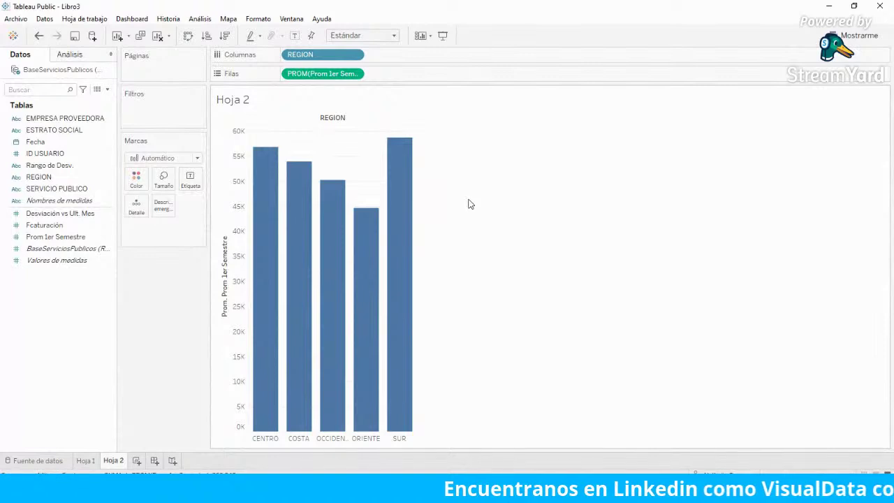
Start a new calculated field named Julio
left_click(108, 90)
key("Escape")
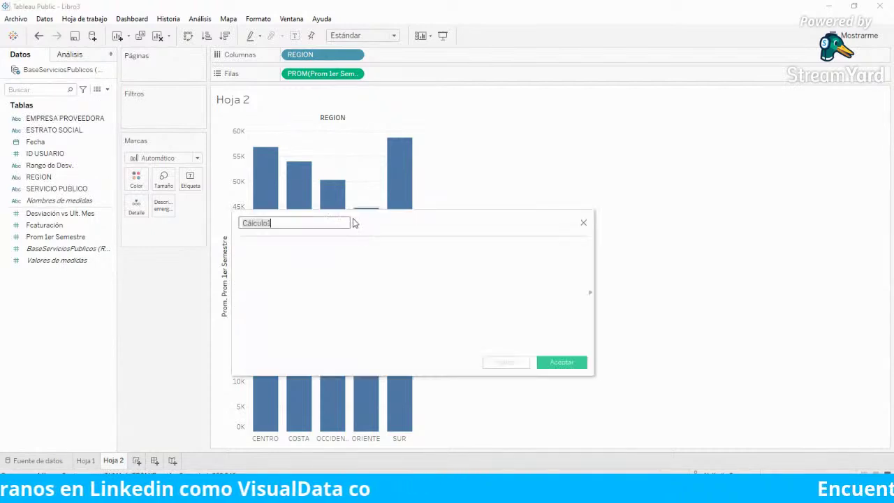
type("Julio")
left_click(280, 249)
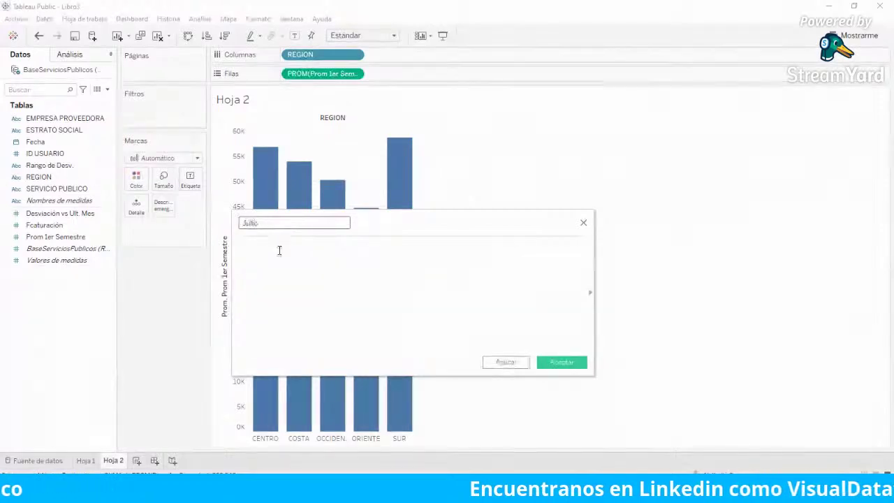